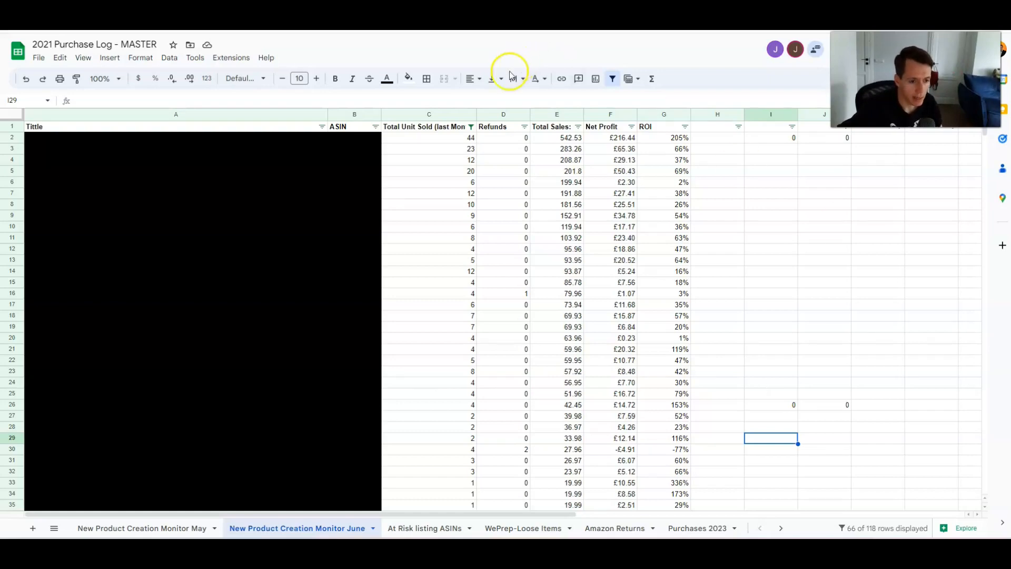
Review the units sold, refunds, total sales, net profit and ROI of the top products in the June monitor sheet
{"action": "left_click_drag", "start_coordinate": [456, 138], "coordinate": [679, 329]}
{"action": "left_click", "coordinate": [723, 259]}
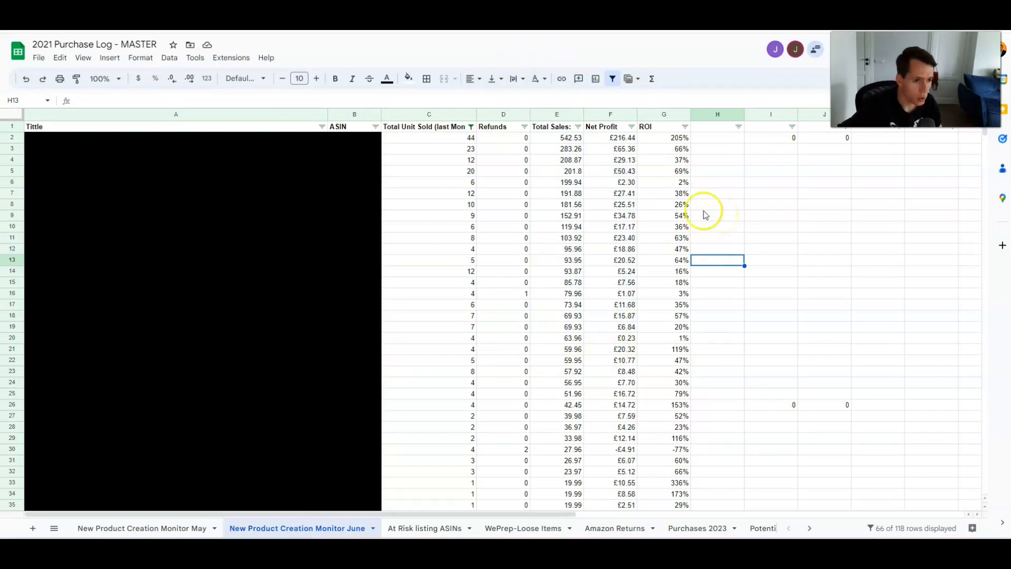
{"action": "mouse_move", "coordinate": [437, 138]}
{"action": "left_mouse_down"}
{"action": "mouse_move", "coordinate": [492, 144]}
{"action": "mouse_move", "coordinate": [684, 239]}
{"action": "mouse_move", "coordinate": [693, 341]}
{"action": "mouse_move", "coordinate": [677, 350]}
{"action": "mouse_move", "coordinate": [441, 260]}
{"action": "mouse_move", "coordinate": [437, 138]}
{"action": "left_mouse_up"}
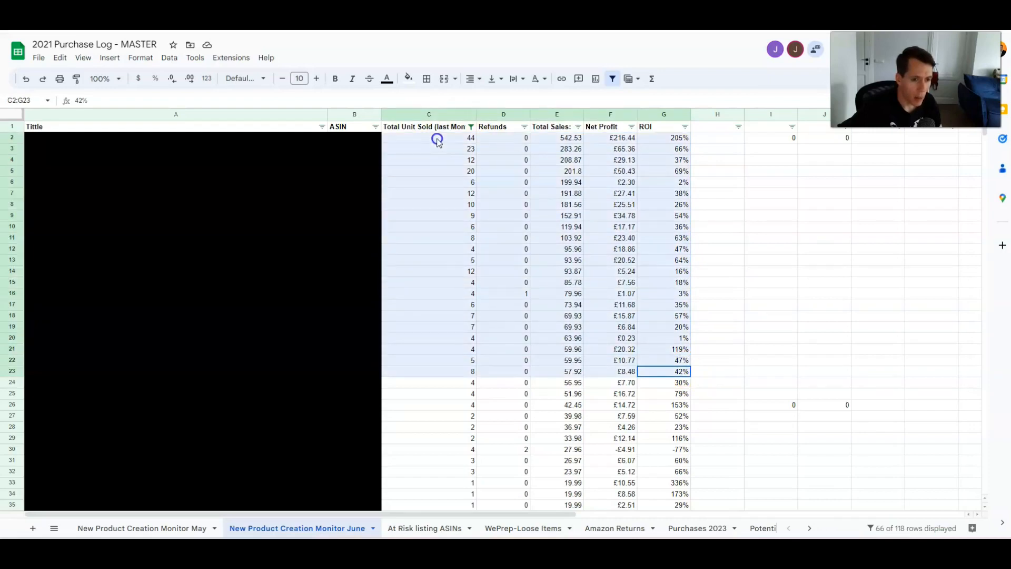
{"action": "left_click", "coordinate": [771, 205]}
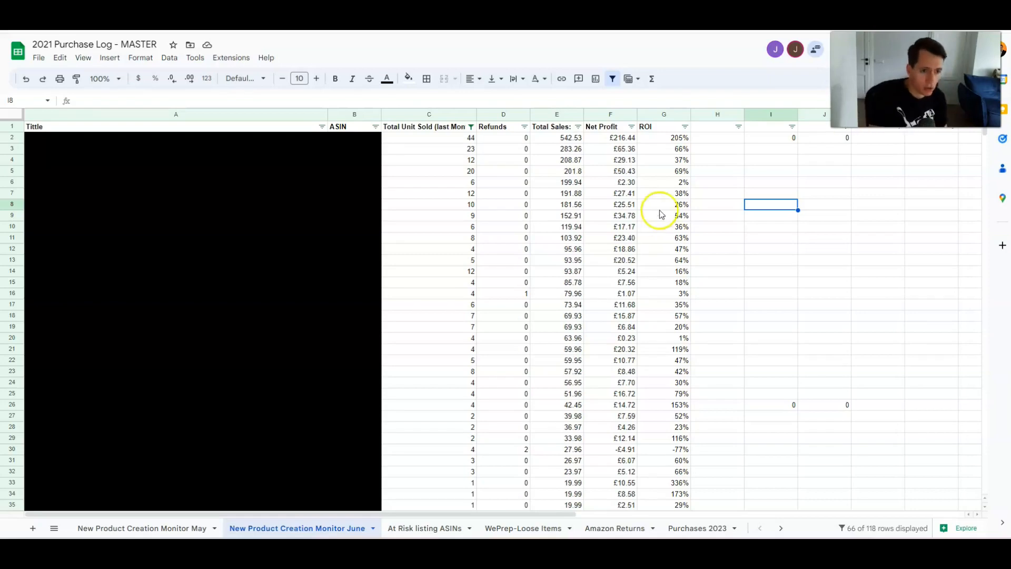
{"action": "left_click_drag", "start_coordinate": [467, 139], "coordinate": [653, 138]}
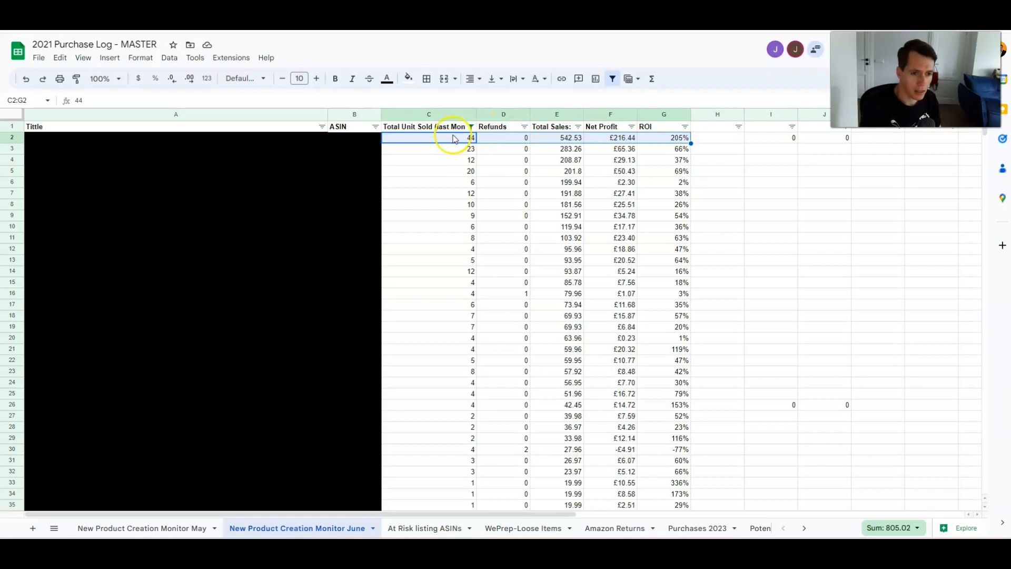
{"action": "left_click_drag", "start_coordinate": [454, 138], "coordinate": [459, 255]}
{"action": "left_click", "coordinate": [527, 319]}
{"action": "left_click_drag", "start_coordinate": [558, 138], "coordinate": [571, 293]}
{"action": "left_click", "coordinate": [645, 316]}
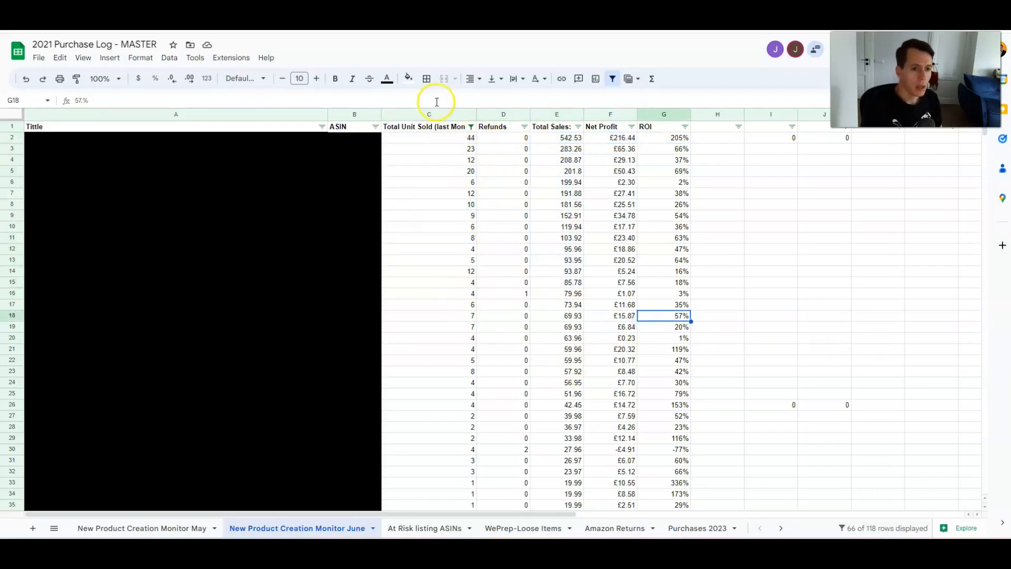
Examine the product in row 30, from its units sold and refunds to its net profit and ROI
{"action": "left_click_drag", "start_coordinate": [653, 138], "coordinate": [667, 449]}
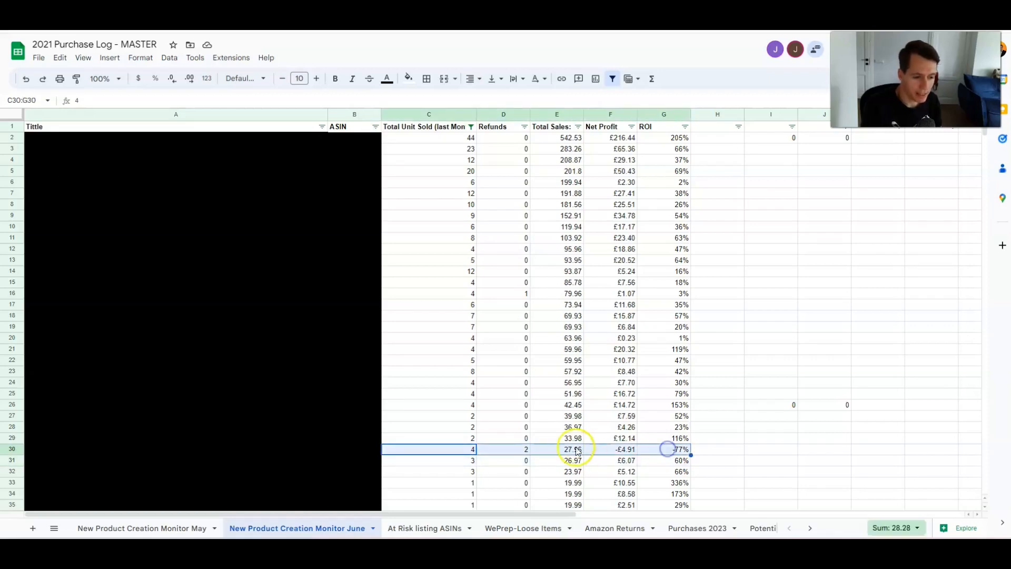
{"action": "left_click", "coordinate": [432, 447]}
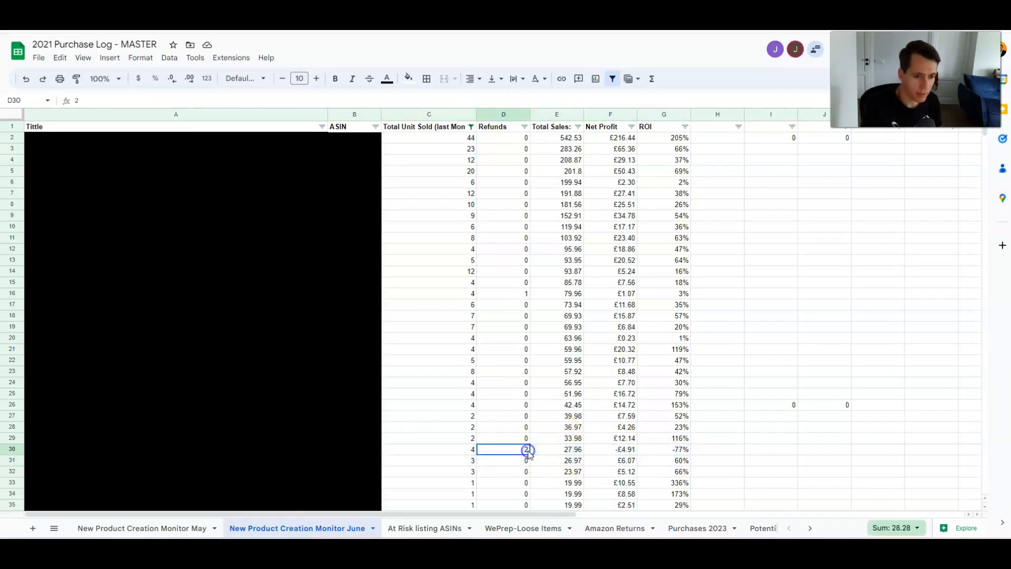
{"action": "left_click_drag", "start_coordinate": [659, 450], "coordinate": [414, 448]}
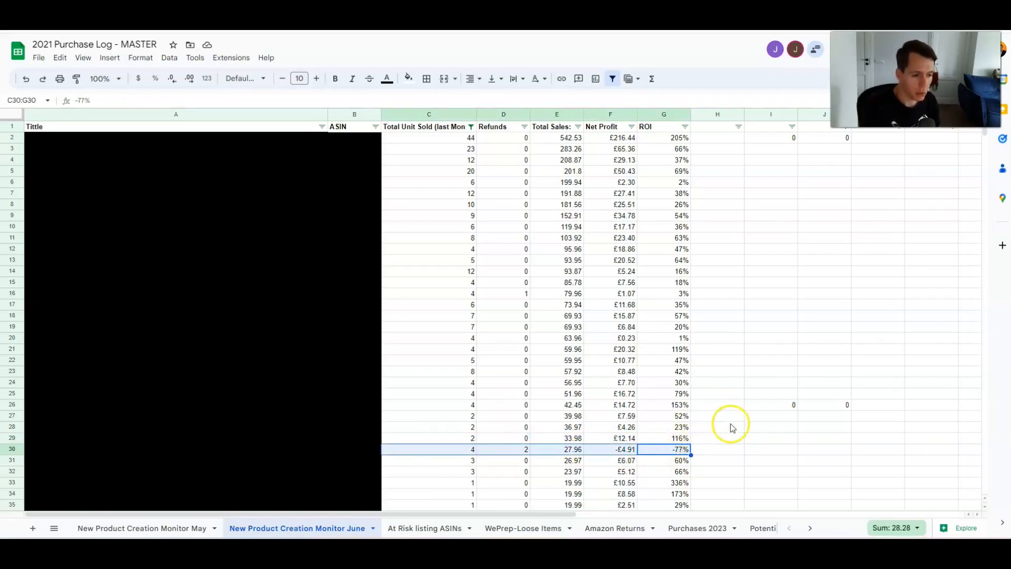
{"action": "left_click", "coordinate": [721, 446]}
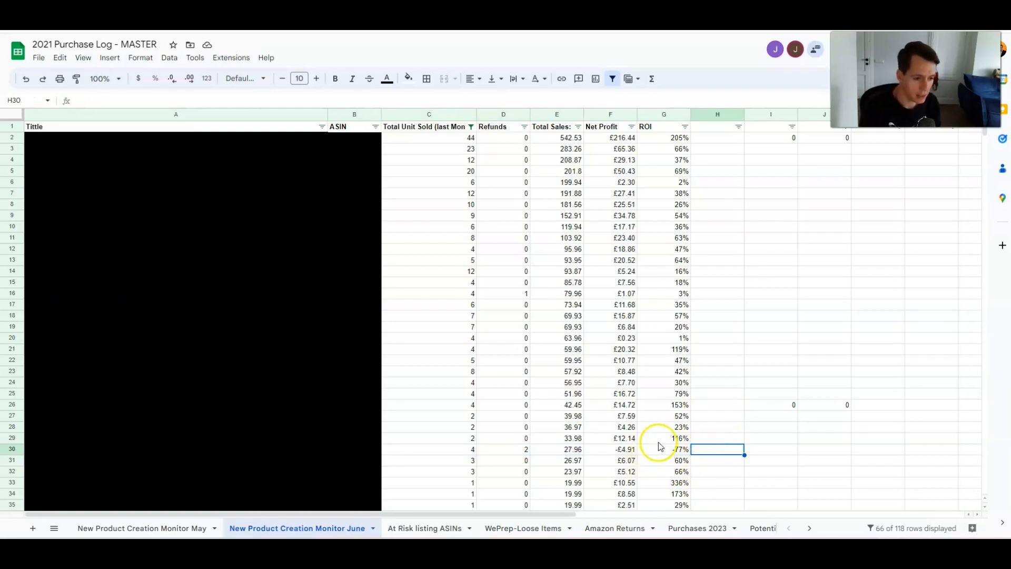
Examine the low-return products in rows 20 and 16, comparing their sales, net profit and ROI
{"action": "left_click_drag", "start_coordinate": [669, 338], "coordinate": [411, 336]}
{"action": "left_click", "coordinate": [700, 339]}
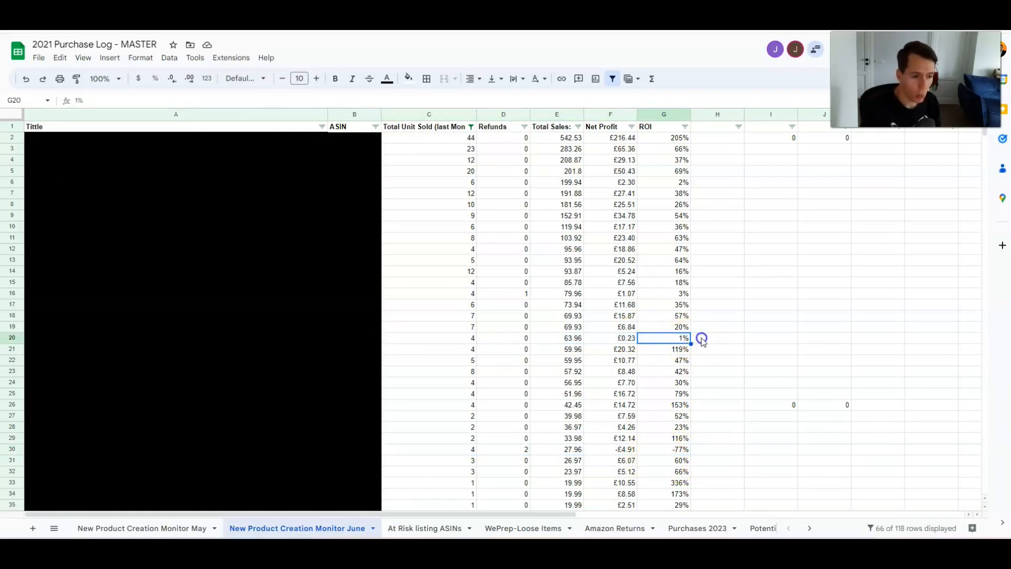
{"action": "left_click", "coordinate": [457, 343]}
{"action": "left_click", "coordinate": [707, 335], "text": "shift"}
{"action": "left_click", "coordinate": [688, 337], "text": "shift"}
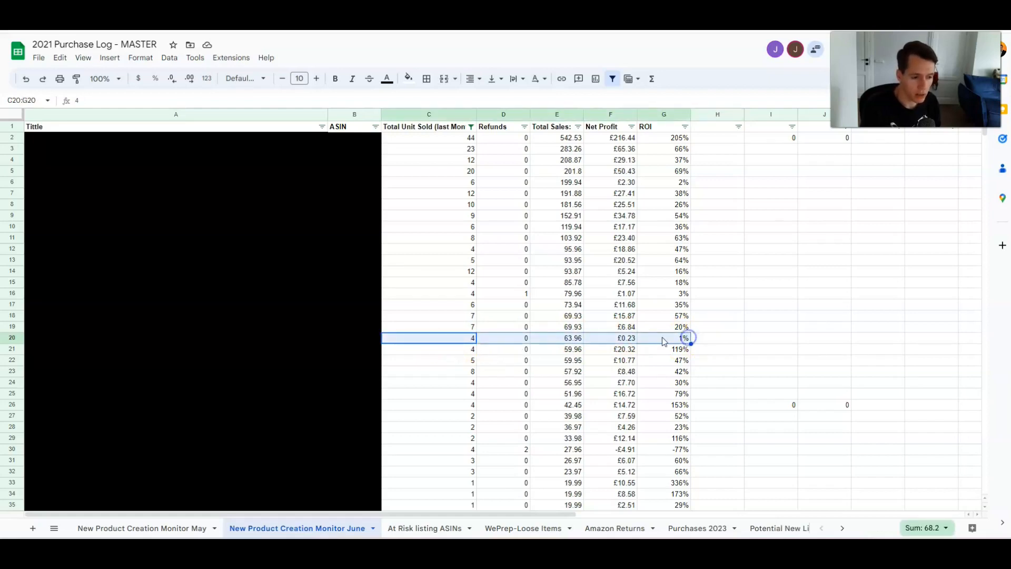
{"action": "left_click", "coordinate": [707, 314]}
{"action": "left_click_drag", "start_coordinate": [676, 291], "coordinate": [474, 300]}
{"action": "left_click", "coordinate": [658, 212]}
Examine the first product in row 2, checking its units sold, total sales, net profit and ROI
{"action": "left_click_drag", "start_coordinate": [677, 138], "coordinate": [390, 138]}
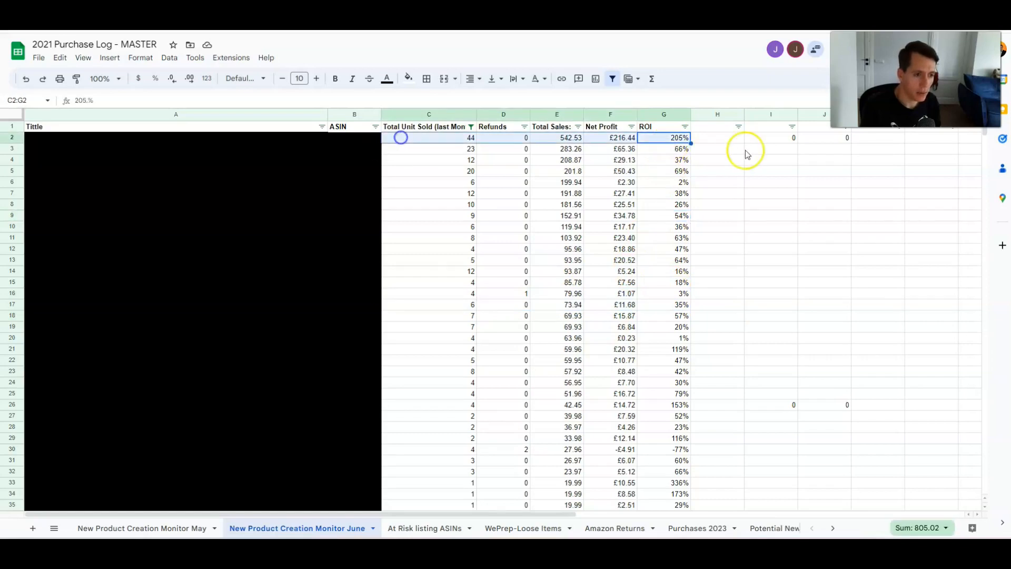
{"action": "left_click", "coordinate": [719, 220]}
{"action": "left_click_drag", "start_coordinate": [624, 138], "coordinate": [573, 143]}
{"action": "left_click", "coordinate": [644, 183]}
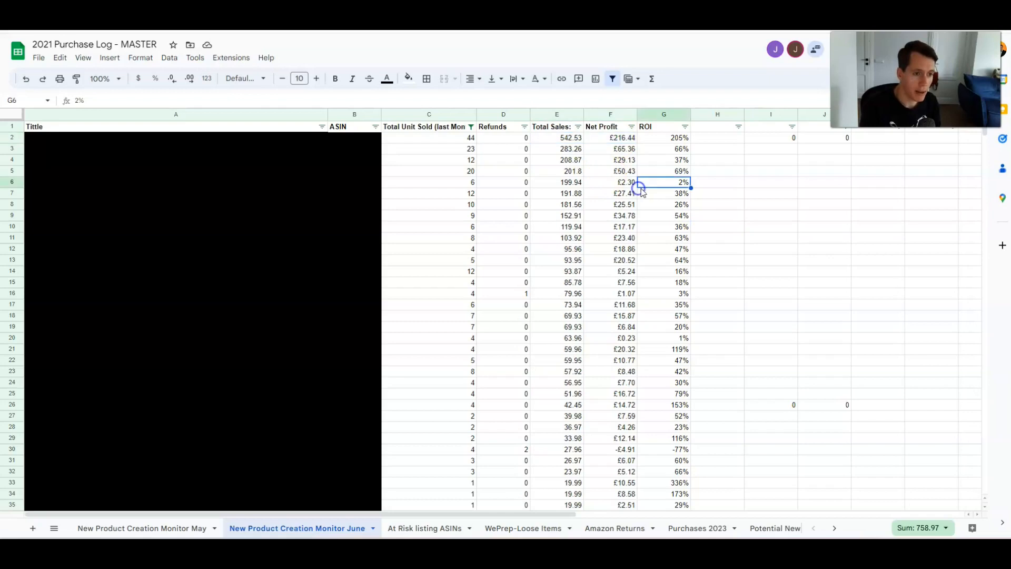
{"action": "left_click", "coordinate": [418, 138]}
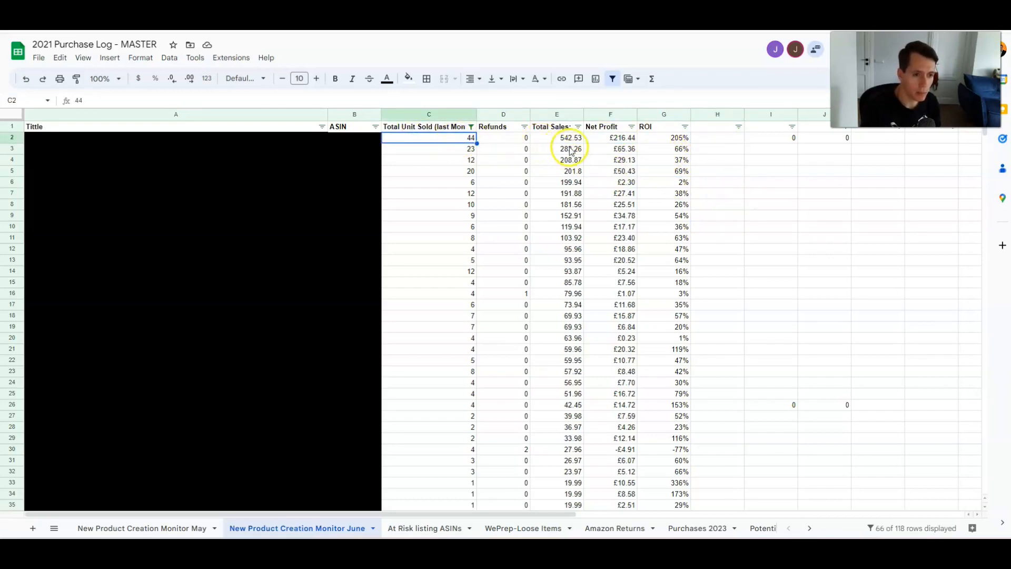
{"action": "left_click_drag", "start_coordinate": [561, 139], "coordinate": [617, 144]}
{"action": "left_click", "coordinate": [682, 138]}
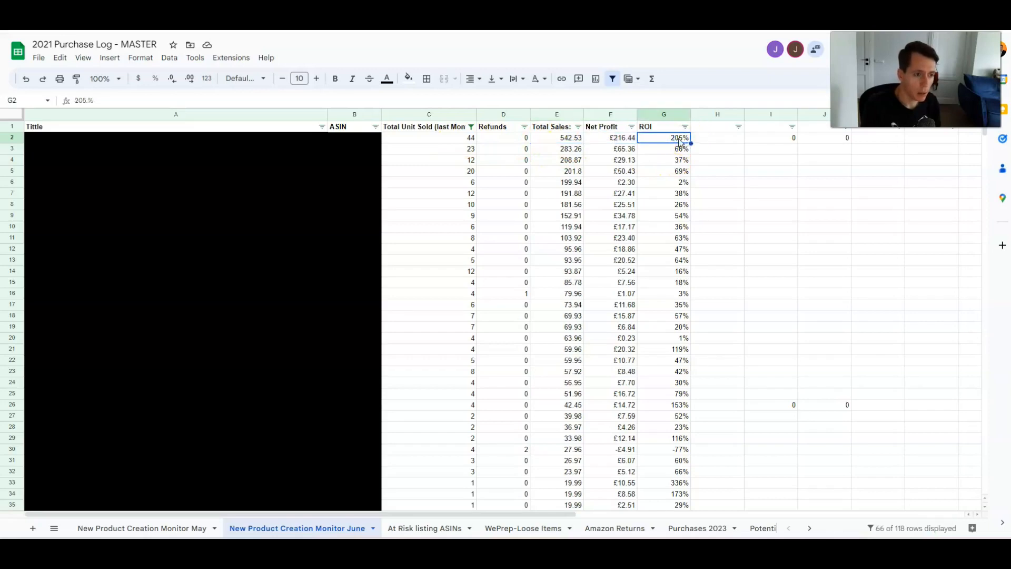
{"action": "left_click", "coordinate": [619, 141]}
{"action": "left_click", "coordinate": [555, 139]}
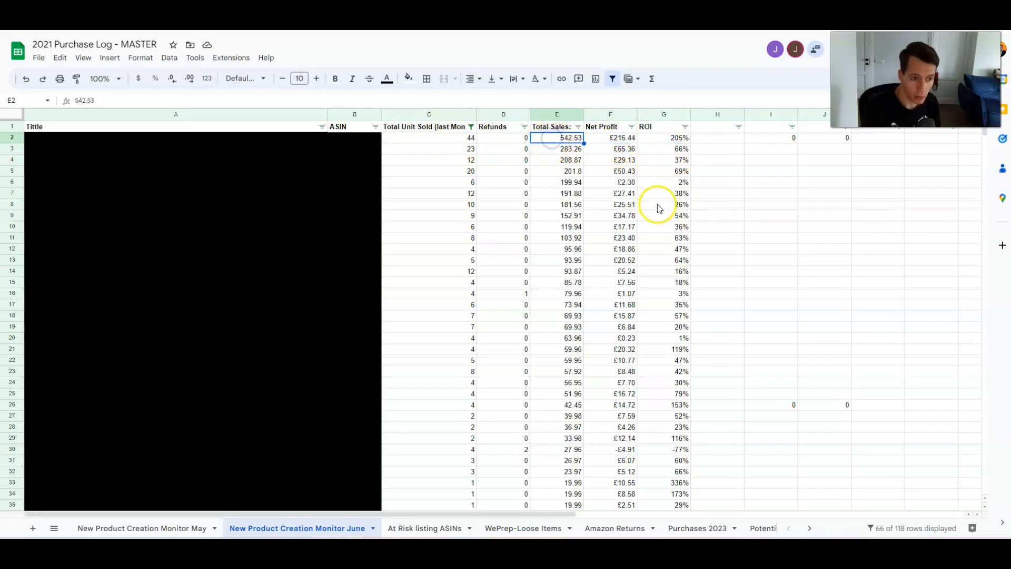
{"action": "left_click_drag", "start_coordinate": [463, 138], "coordinate": [672, 138]}
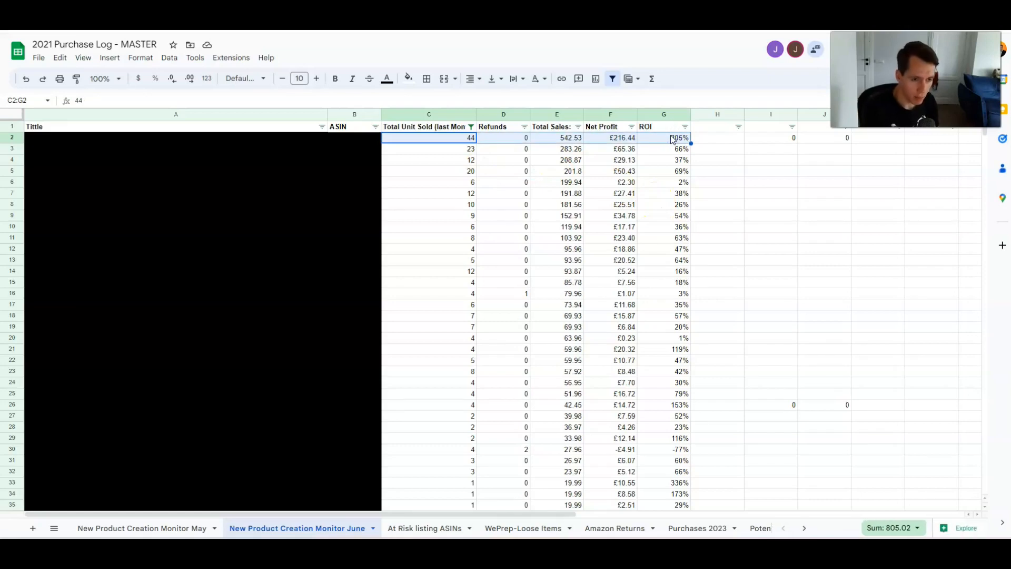
Compare the products in rows 2 to 5 with the one in row 14, focusing on units sold and ROI
{"action": "left_click_drag", "start_coordinate": [441, 149], "coordinate": [524, 180]}
{"action": "left_click_drag", "start_coordinate": [468, 149], "coordinate": [467, 146]}
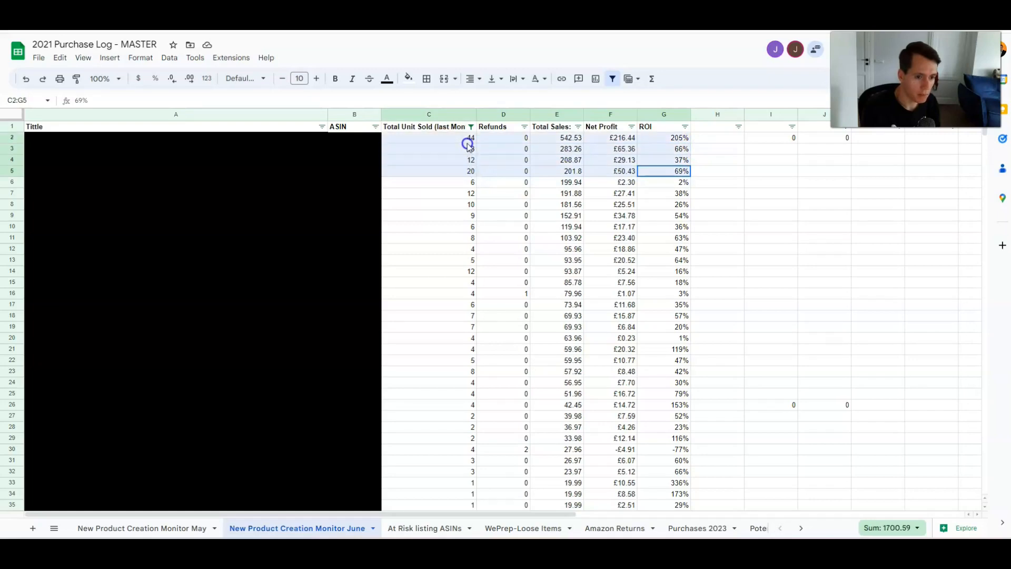
{"action": "left_click_drag", "start_coordinate": [453, 272], "coordinate": [683, 274]}
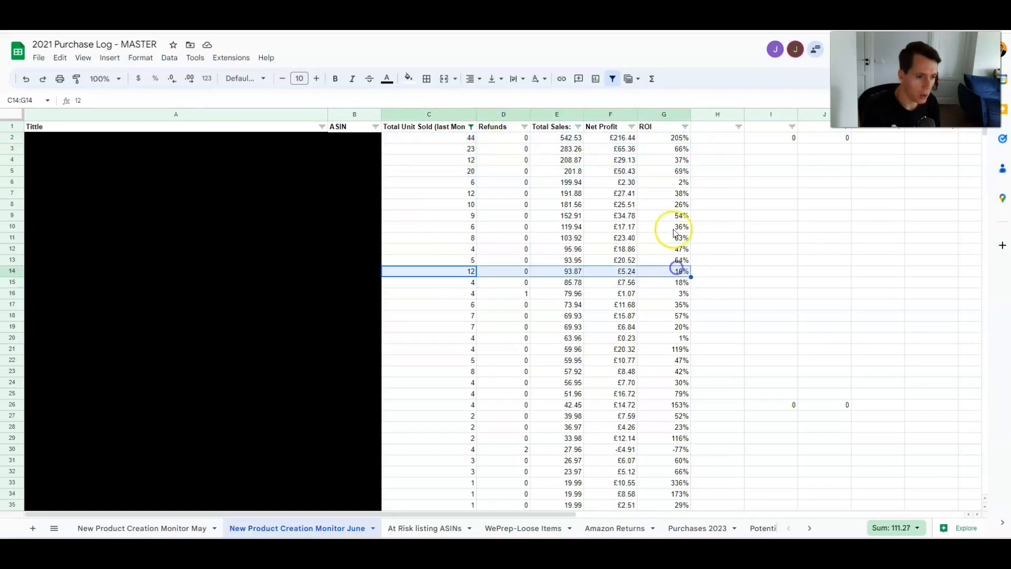
{"action": "left_click_drag", "start_coordinate": [444, 138], "coordinate": [675, 174]}
{"action": "left_click", "coordinate": [667, 149]}
{"action": "left_click", "coordinate": [668, 173]}
{"action": "left_click", "coordinate": [665, 139]}
{"action": "key", "text": "Right"}
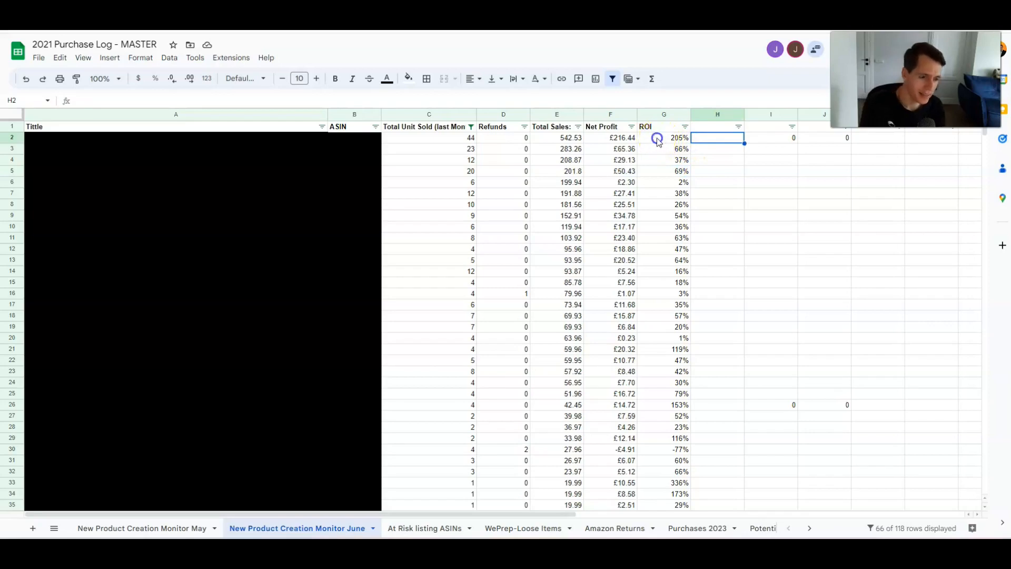
Recheck the full row 2 figures and review the row 5 product from units sold to ROI
{"action": "left_click", "coordinate": [658, 139]}
{"action": "left_click_drag", "start_coordinate": [429, 140], "coordinate": [650, 139]}
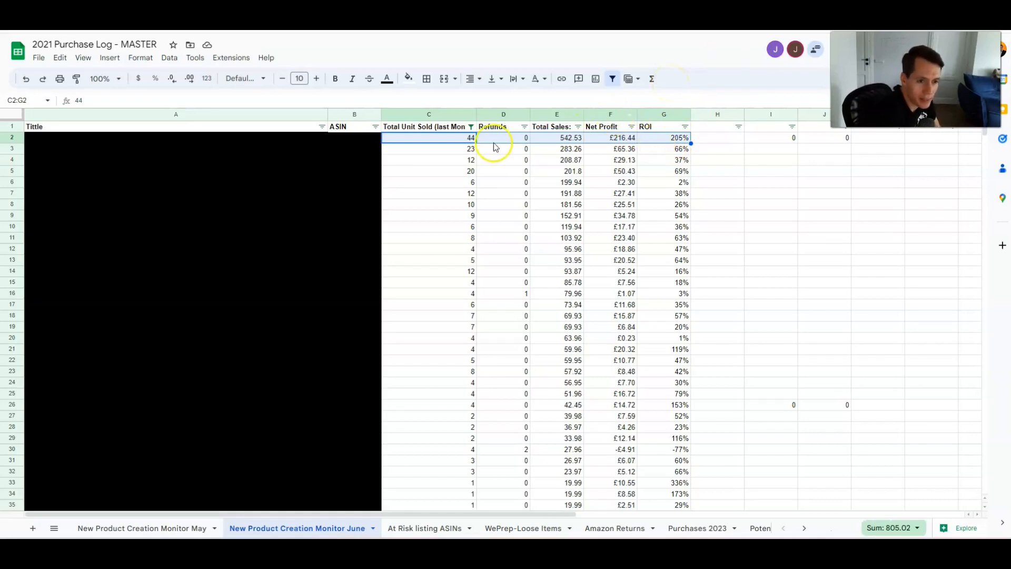
{"action": "left_click_drag", "start_coordinate": [447, 138], "coordinate": [679, 138]}
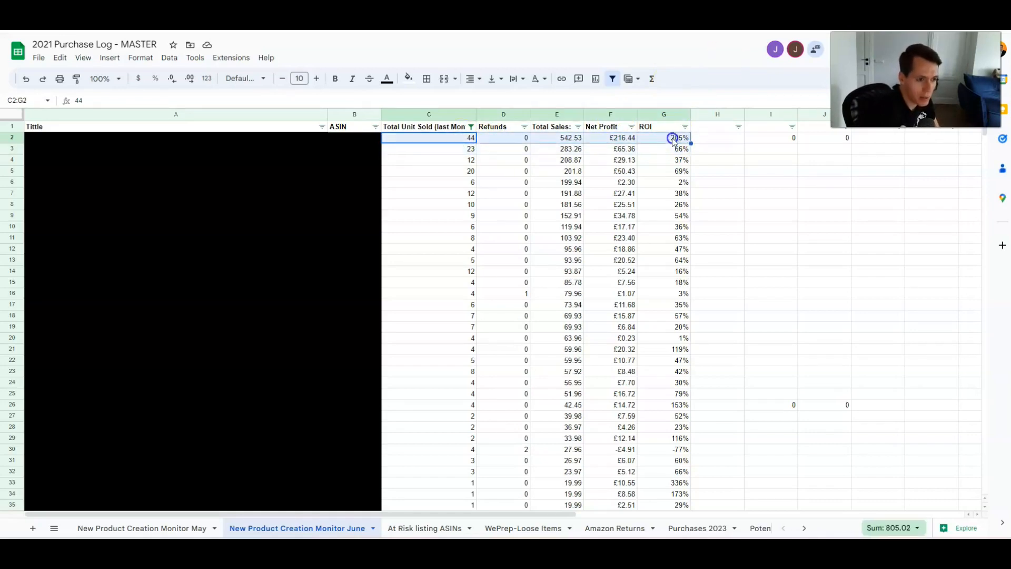
{"action": "left_click", "coordinate": [707, 138]}
{"action": "left_click_drag", "start_coordinate": [448, 138], "coordinate": [679, 170]}
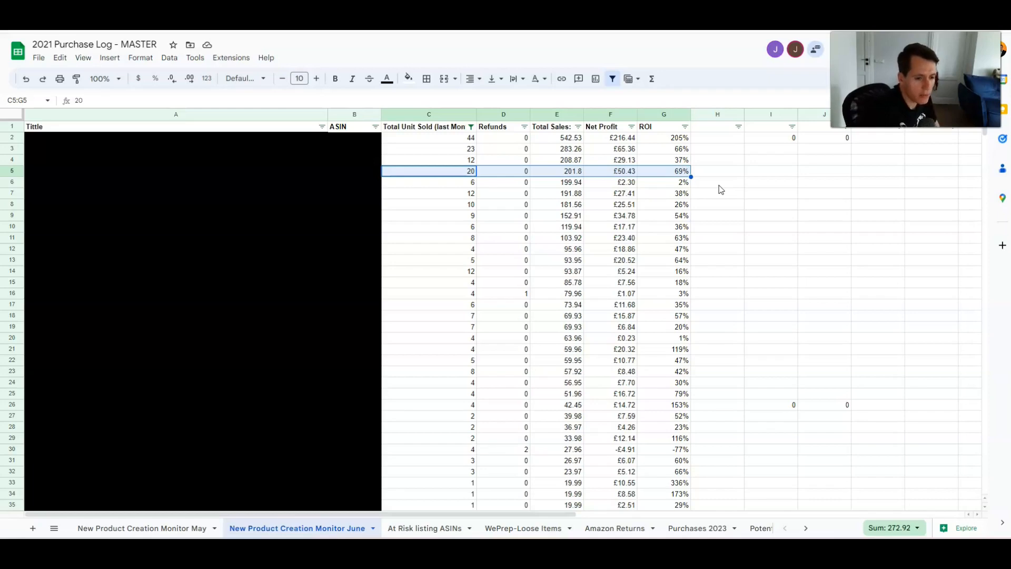
Examine the product in row 21, checking its units sold, total sales, net profit and ROI
{"action": "mouse_move", "coordinate": [461, 339]}
{"action": "left_mouse_down"}
{"action": "mouse_move", "coordinate": [643, 334]}
{"action": "mouse_move", "coordinate": [451, 348]}
{"action": "left_mouse_up"}
{"action": "left_click_drag", "start_coordinate": [678, 349], "coordinate": [464, 352]}
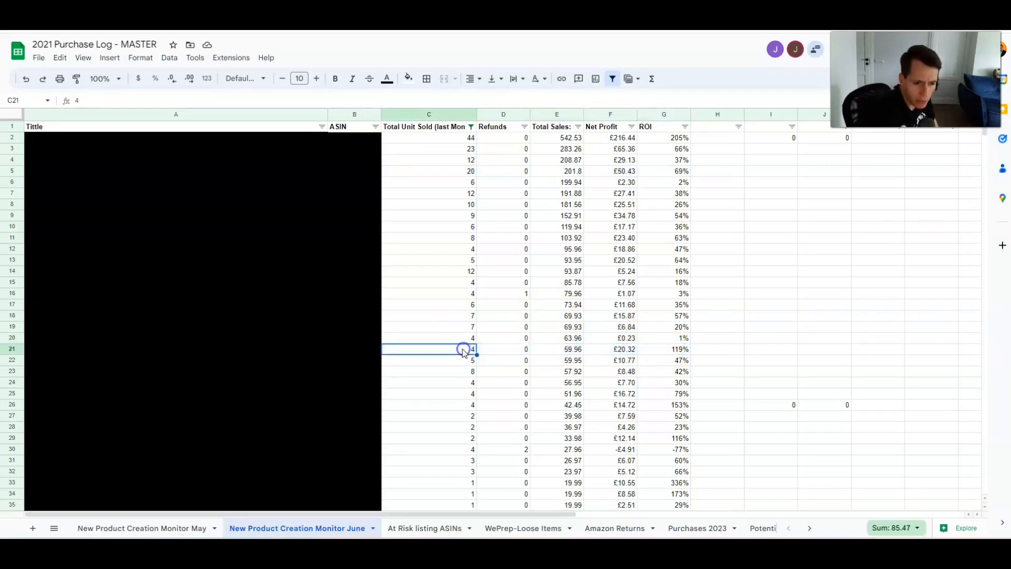
{"action": "left_click", "coordinate": [626, 349]}
{"action": "left_click", "coordinate": [572, 349]}
{"action": "left_click", "coordinate": [613, 349]}
{"action": "left_click_drag", "start_coordinate": [672, 350], "coordinate": [436, 348]}
{"action": "left_click", "coordinate": [710, 348]}
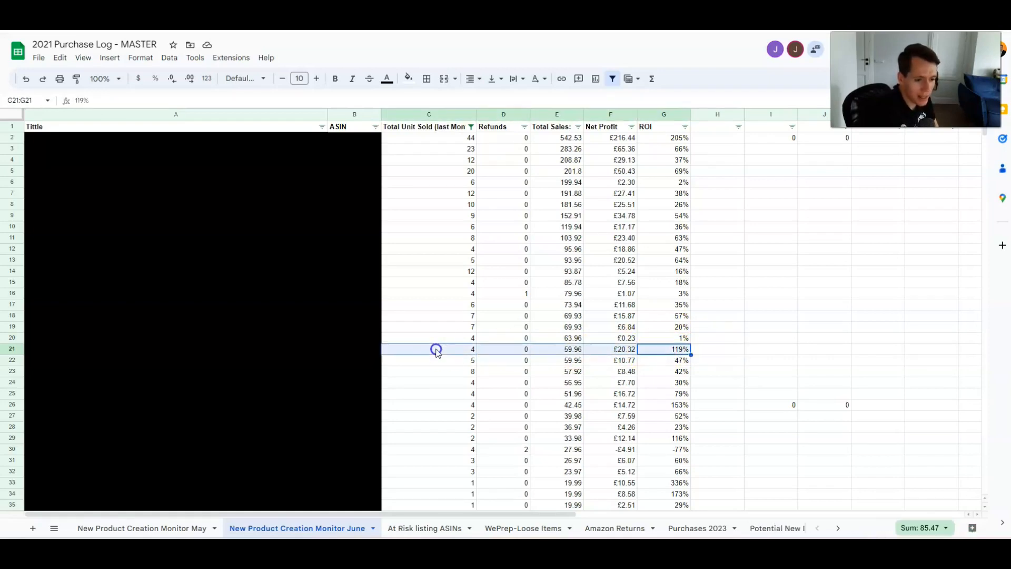
{"action": "left_click", "coordinate": [706, 355]}
{"action": "left_click", "coordinate": [677, 350]}
{"action": "left_click_drag", "start_coordinate": [627, 349], "coordinate": [548, 350]}
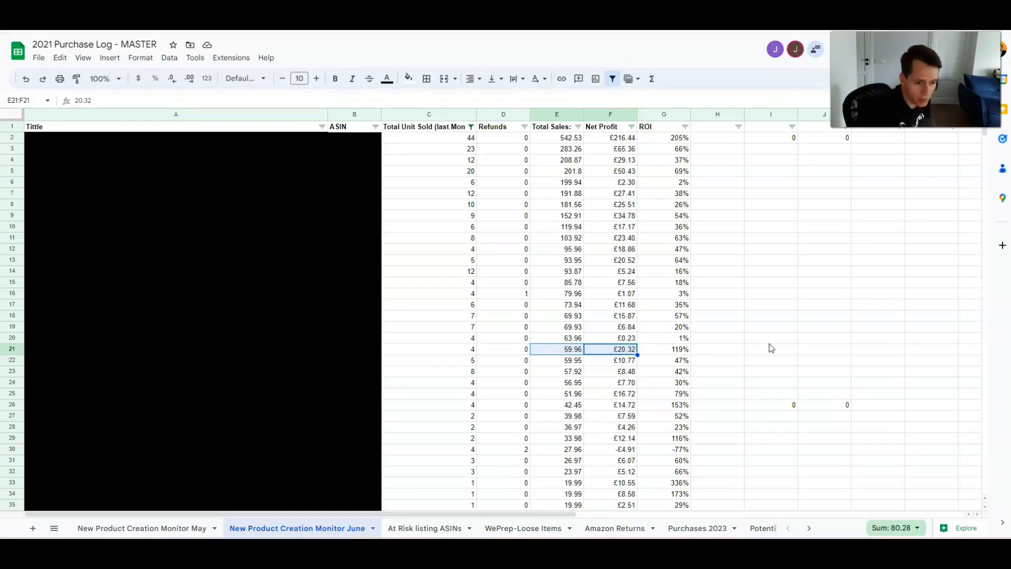
{"action": "left_click", "coordinate": [772, 348]}
{"action": "left_click", "coordinate": [449, 351], "text": "shift"}
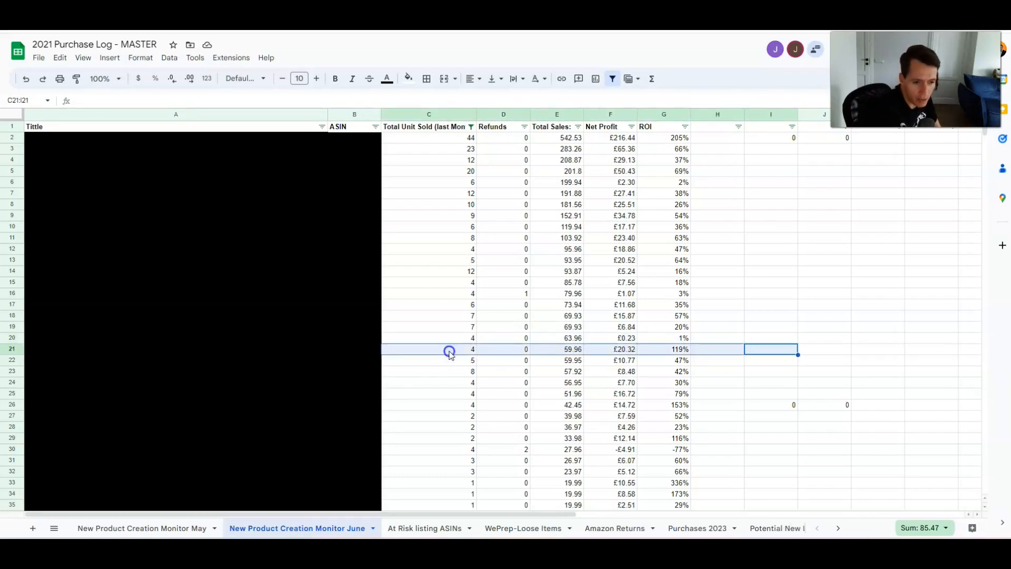
{"action": "left_click_drag", "start_coordinate": [450, 351], "coordinate": [710, 351]}
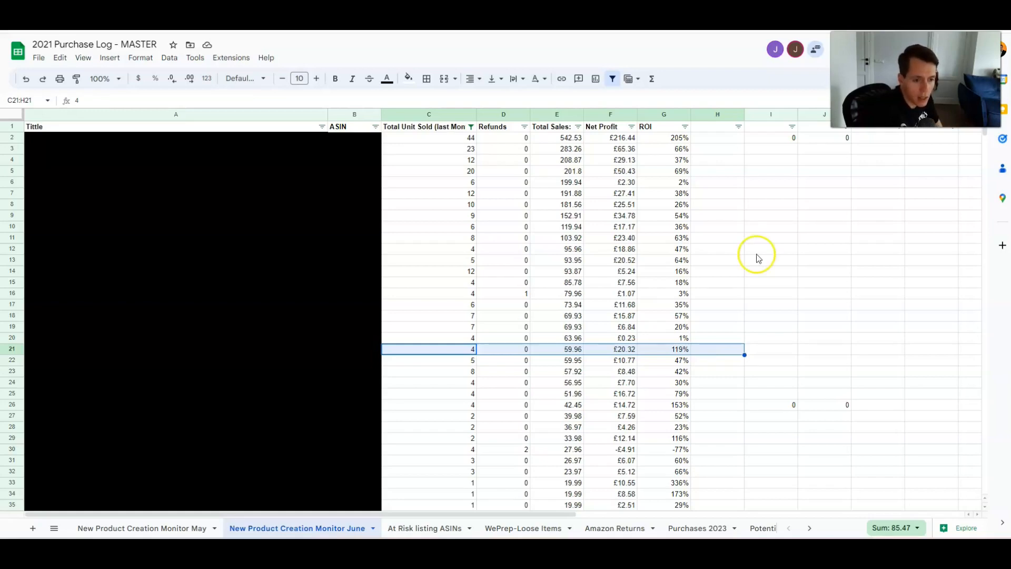
Check the total units sold of lower-volume products across the list, including rows 6, 13, 17, 23 and 30
{"action": "left_click_drag", "start_coordinate": [435, 205], "coordinate": [451, 221]}
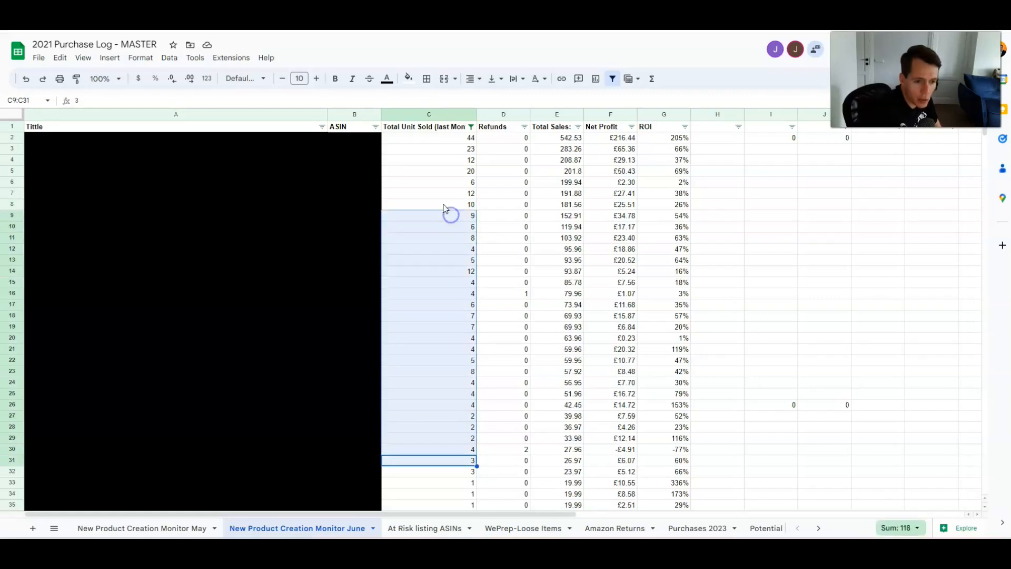
{"action": "left_click", "coordinate": [437, 182]}
{"action": "left_click", "coordinate": [429, 260]}
{"action": "left_click", "coordinate": [449, 372]}
{"action": "left_click", "coordinate": [456, 448]}
{"action": "left_click", "coordinate": [429, 304]}
{"action": "left_click", "coordinate": [783, 304]}
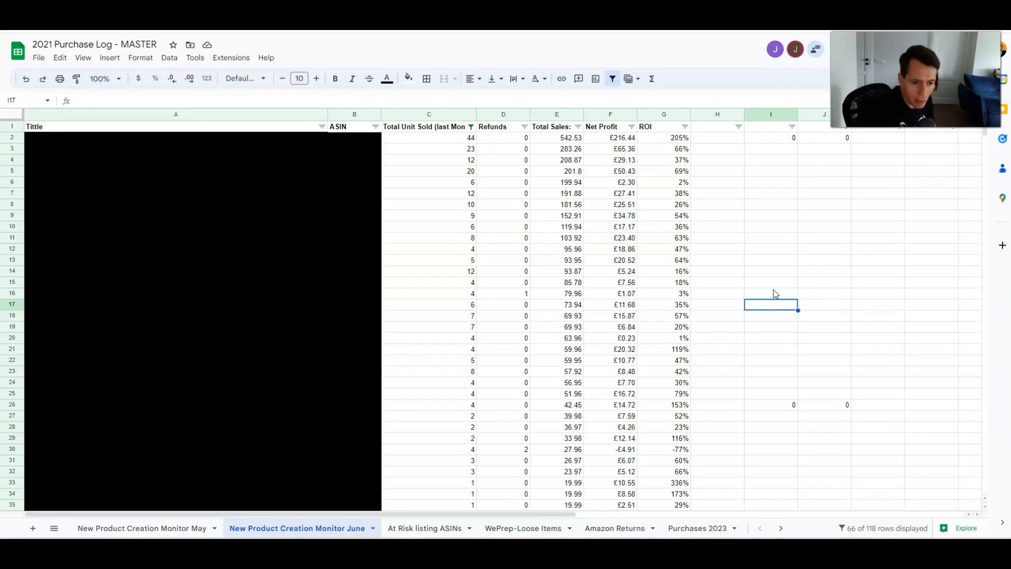
Return to the row 2 product and check its net profit and total units sold
{"action": "left_click", "coordinate": [614, 79]}
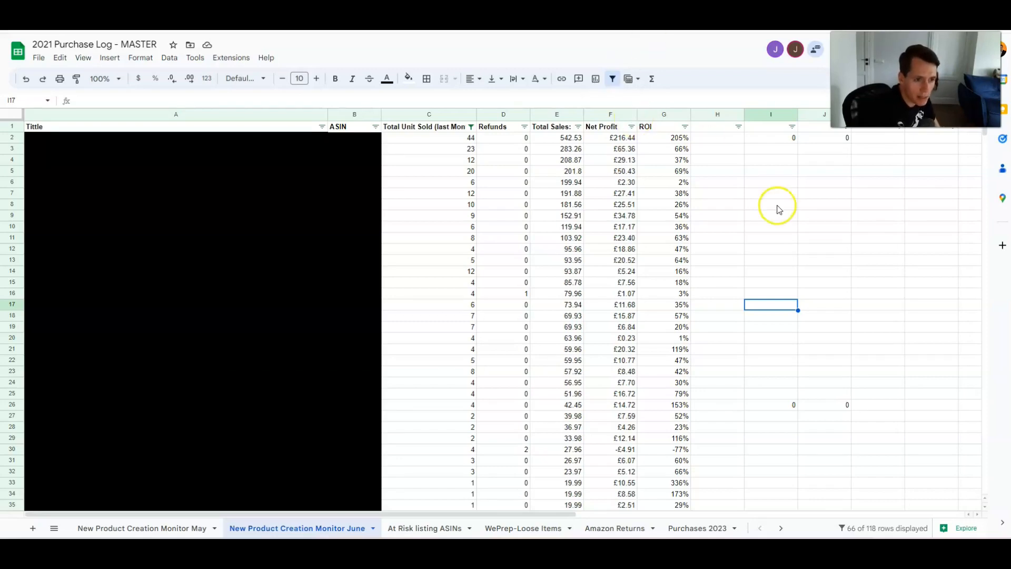
{"action": "left_click_drag", "start_coordinate": [459, 137], "coordinate": [659, 136]}
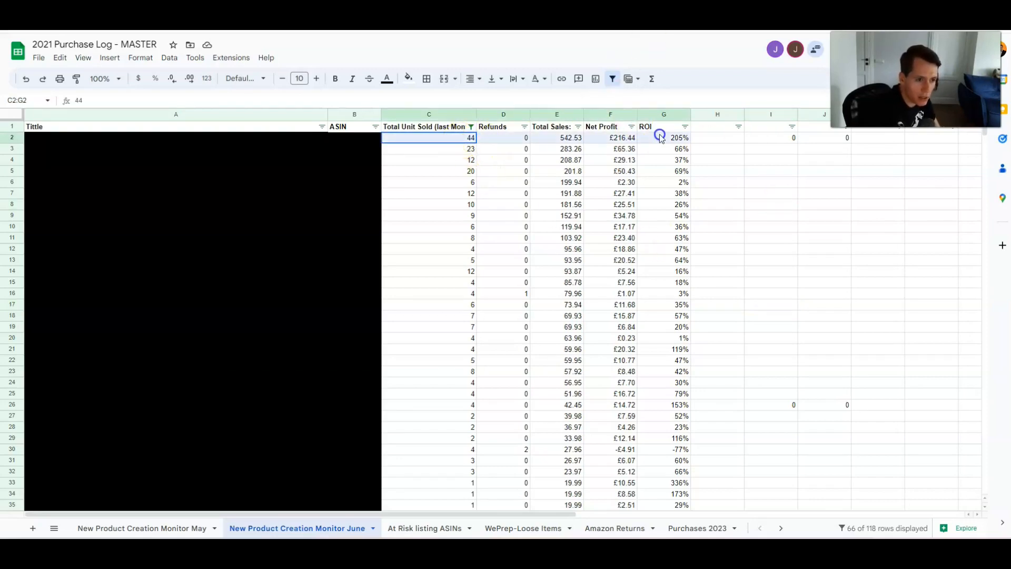
{"action": "left_click", "coordinate": [620, 139]}
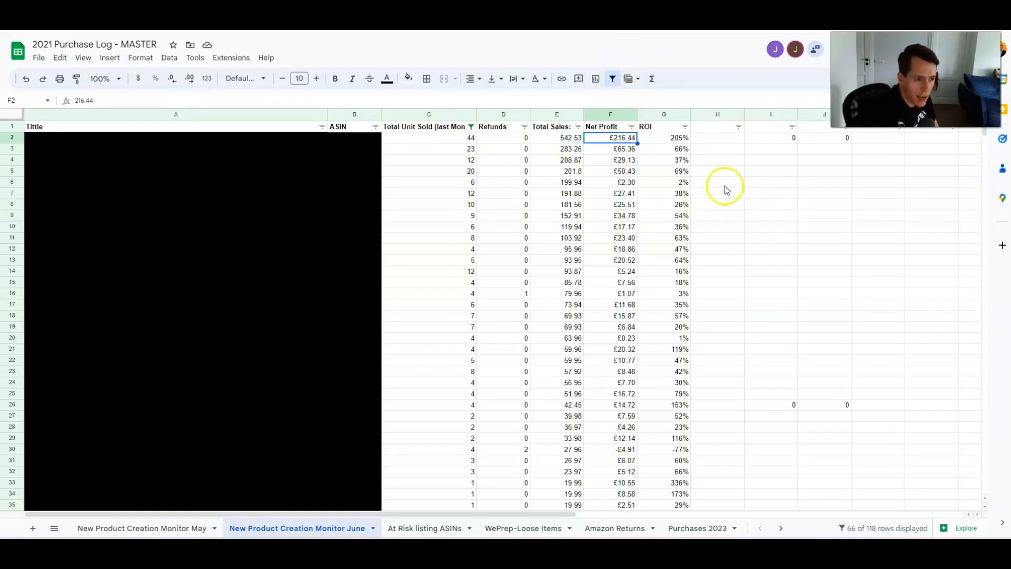
{"action": "left_click", "coordinate": [723, 139]}
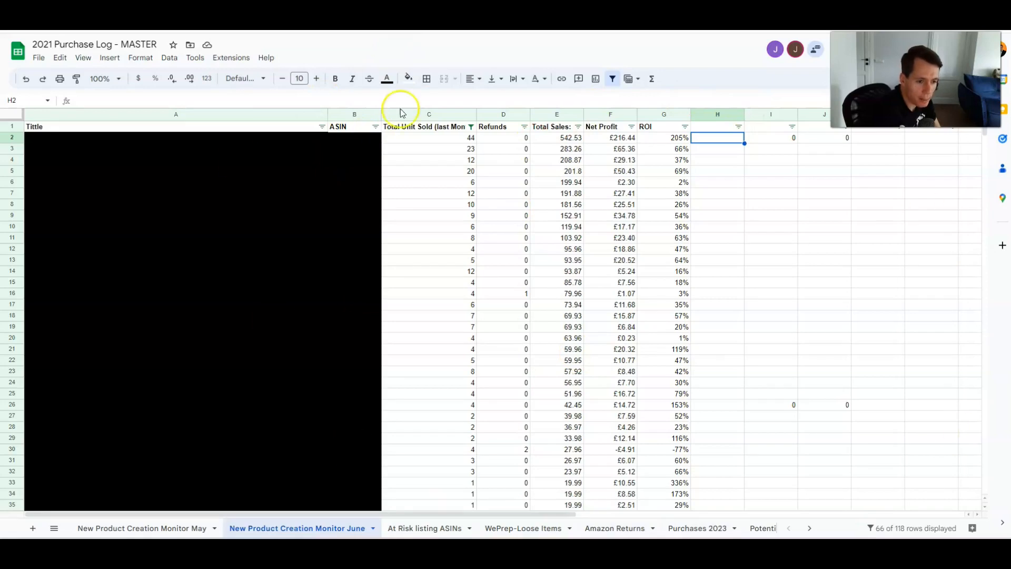
{"action": "left_click", "coordinate": [455, 138]}
{"action": "left_click", "coordinate": [759, 174]}
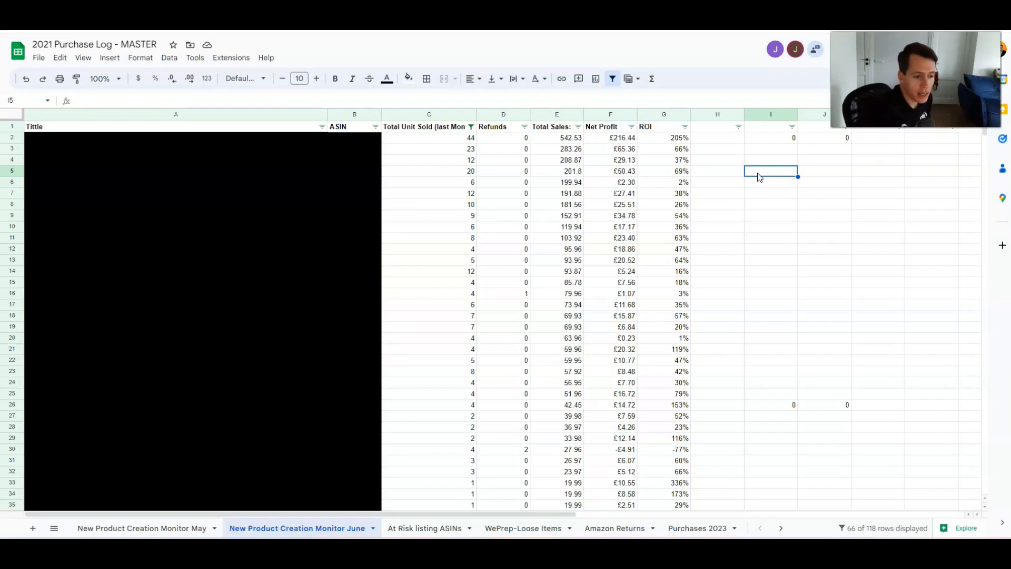
Compare the ROI of the row 2 product with the ROI, net profit and units sold of the row 6 product
{"action": "left_click", "coordinate": [678, 140]}
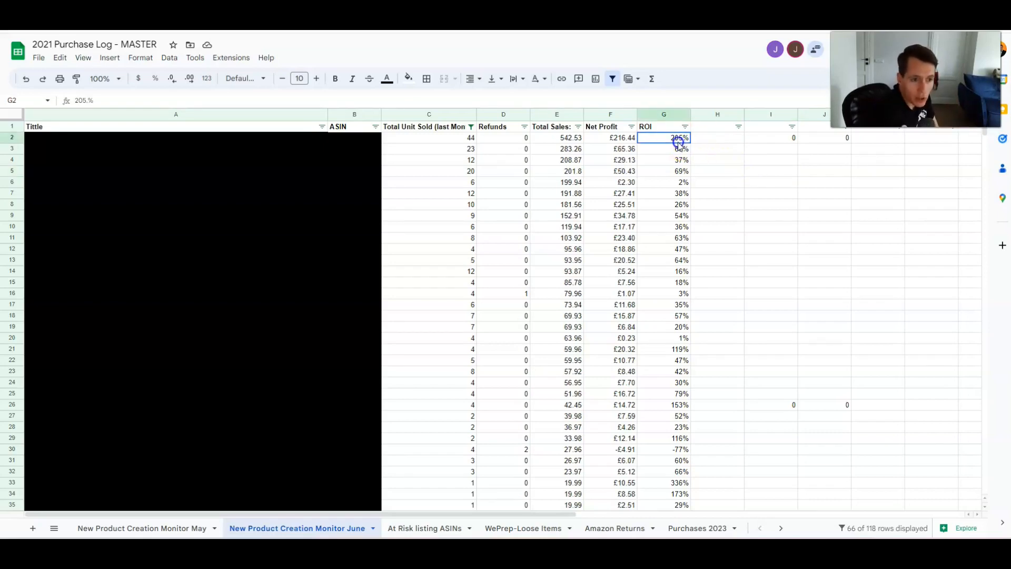
{"action": "left_click", "coordinate": [714, 170]}
{"action": "left_click", "coordinate": [655, 184]}
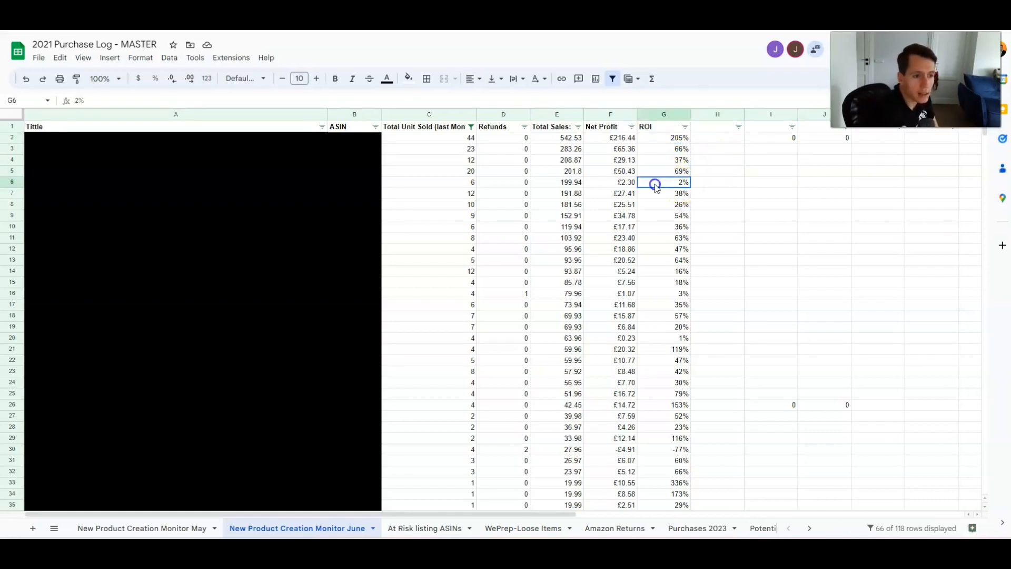
{"action": "left_click", "coordinate": [628, 183]}
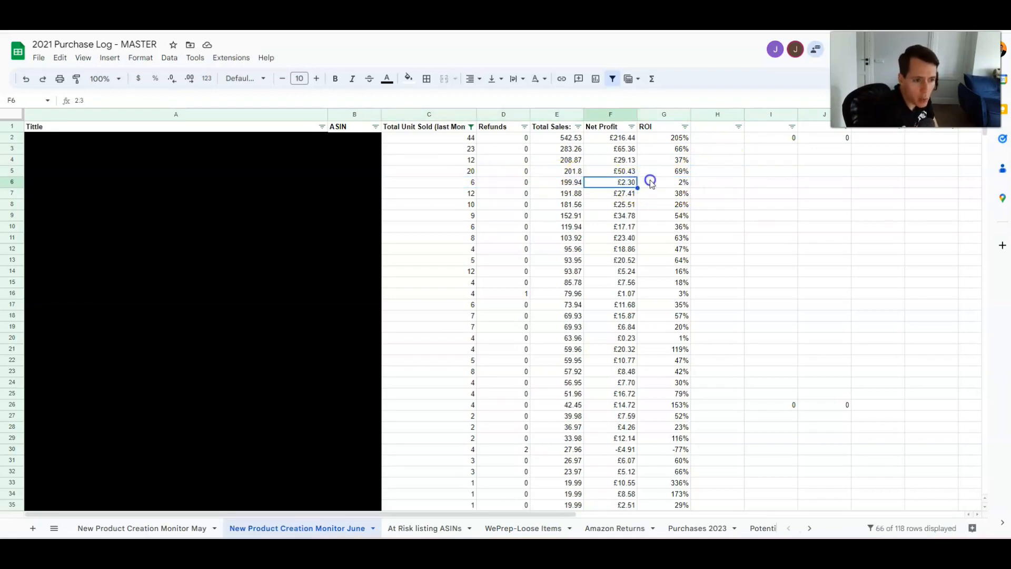
{"action": "left_click", "coordinate": [438, 183]}
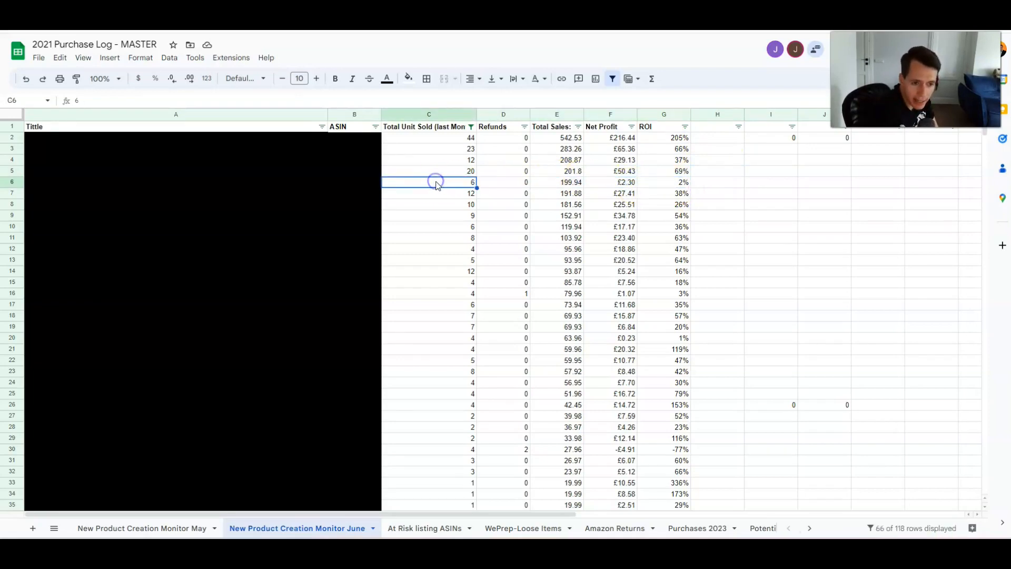
{"action": "left_click", "coordinate": [706, 180]}
Review the row 6 product's figures across the row, from total units sold through to ROI
{"action": "left_click", "coordinate": [462, 182]}
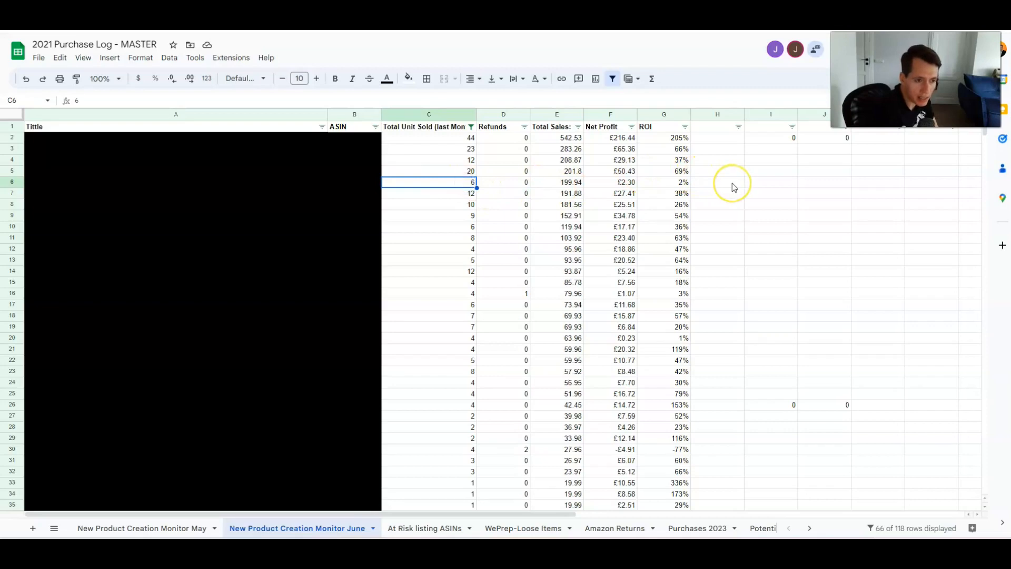
{"action": "left_click", "coordinate": [706, 183]}
{"action": "left_click", "coordinate": [464, 192], "text": "shift"}
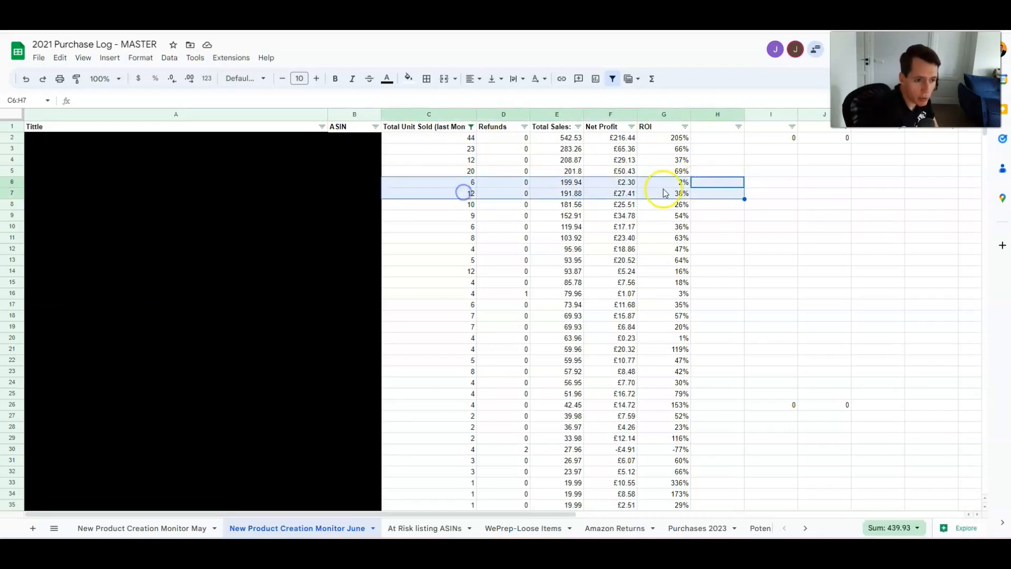
{"action": "left_click", "coordinate": [716, 183]}
{"action": "left_click_drag", "start_coordinate": [471, 182], "coordinate": [645, 182]}
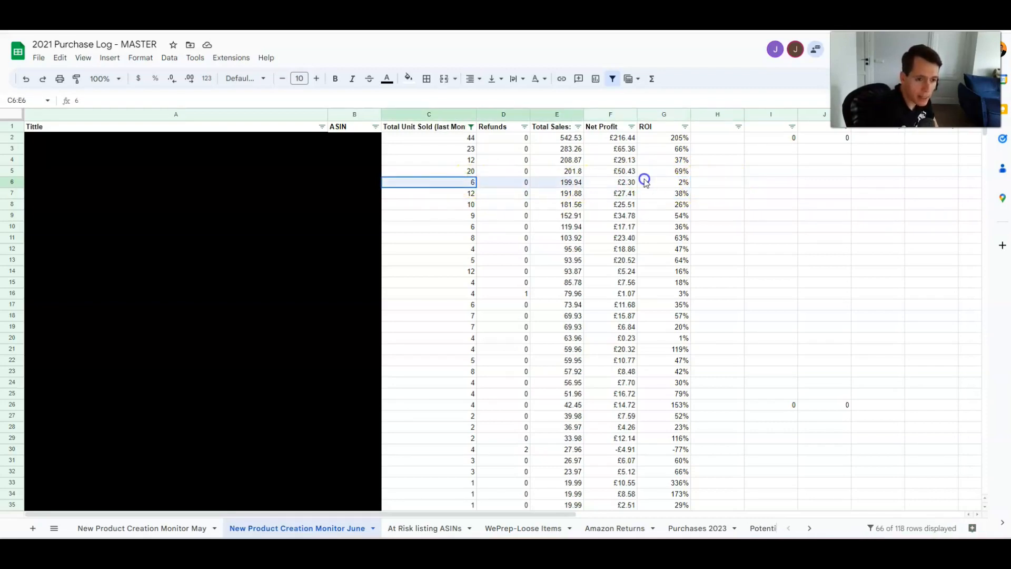
{"action": "left_click", "coordinate": [685, 182]}
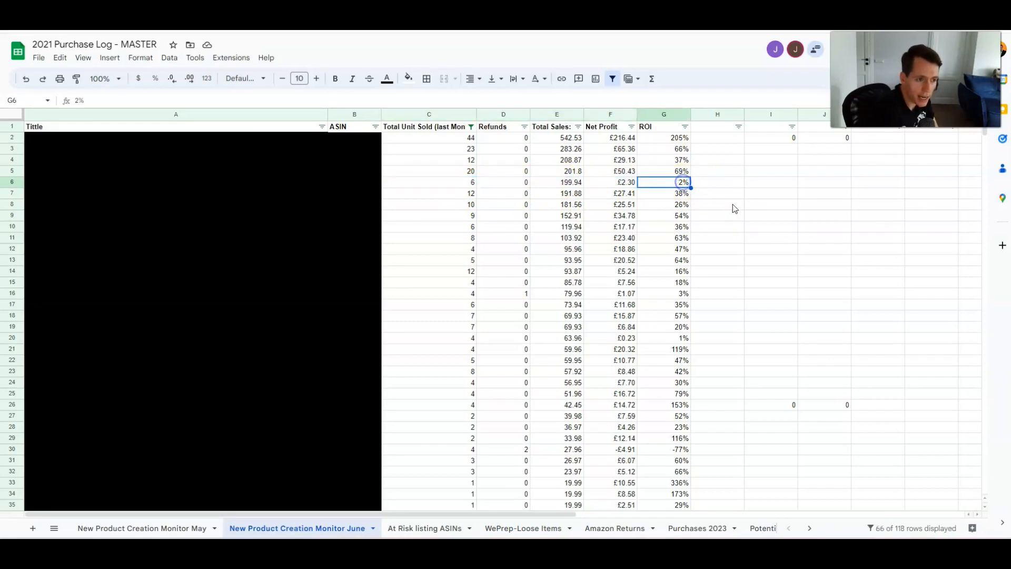
Examine the row 30 product's ROI together with its units sold, refunds, total sales and net profit
{"action": "left_click", "coordinate": [680, 448]}
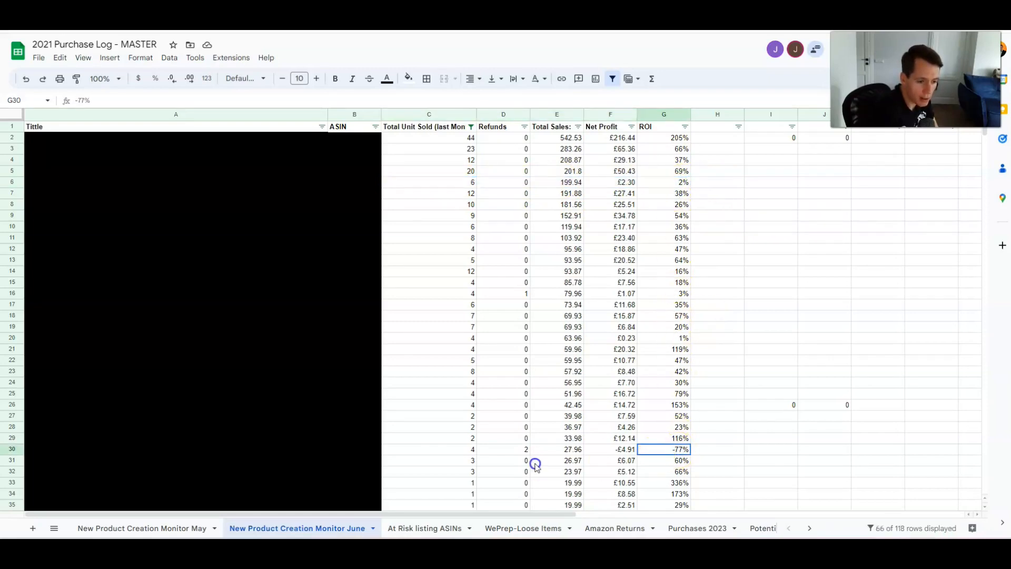
{"action": "left_click", "coordinate": [467, 448], "text": "shift"}
{"action": "mouse_move", "coordinate": [469, 449]}
{"action": "left_mouse_down"}
{"action": "mouse_move", "coordinate": [671, 454]}
{"action": "mouse_move", "coordinate": [452, 452]}
{"action": "left_mouse_up"}
{"action": "left_click", "coordinate": [670, 454]}
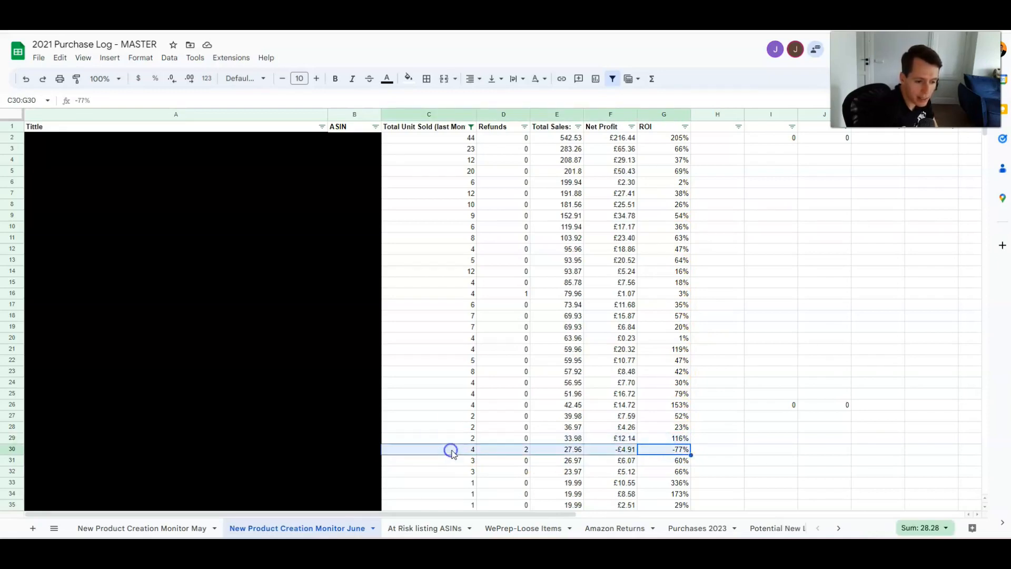
{"action": "left_click", "coordinate": [714, 306]}
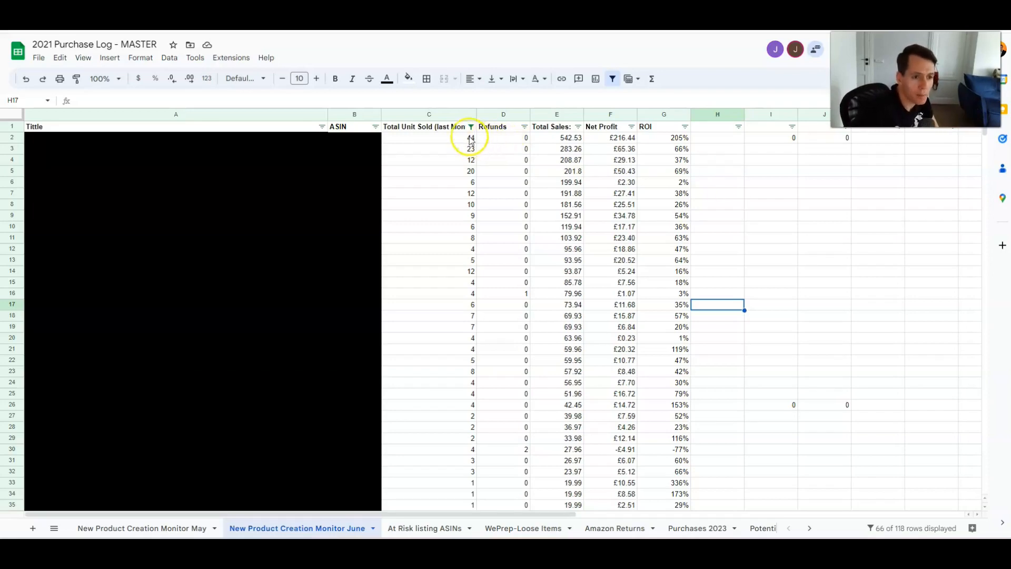
Go back over the row 2 product's complete figures from total units sold to ROI
{"action": "left_click_drag", "start_coordinate": [471, 138], "coordinate": [668, 138]}
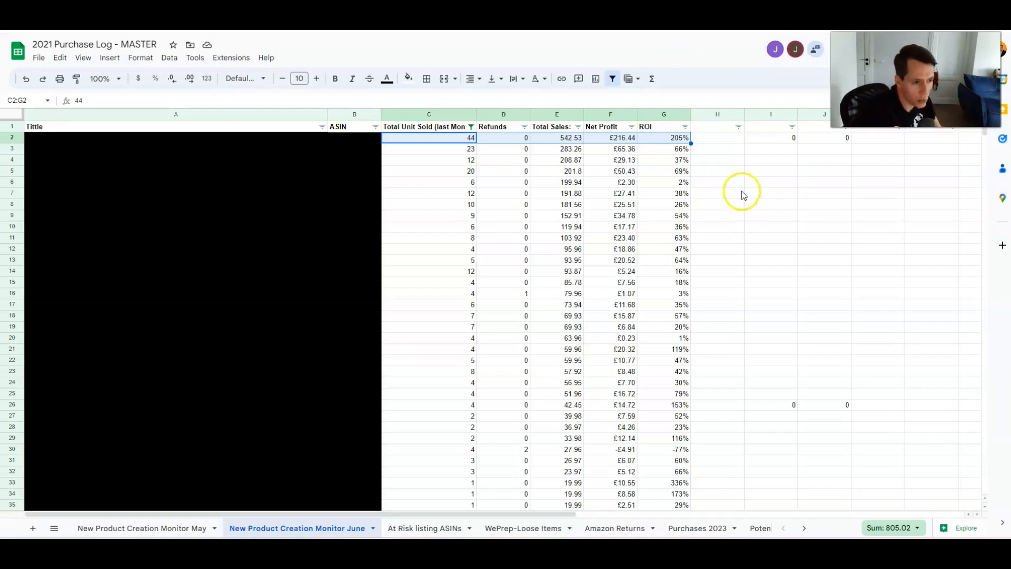
{"action": "left_click", "coordinate": [723, 135]}
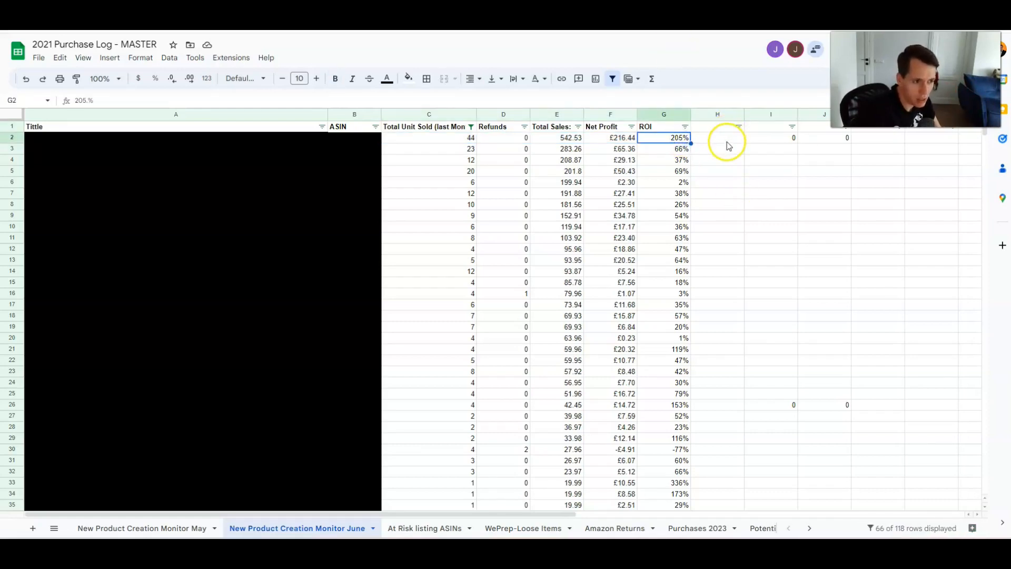
{"action": "left_click_drag", "start_coordinate": [447, 137], "coordinate": [680, 138]}
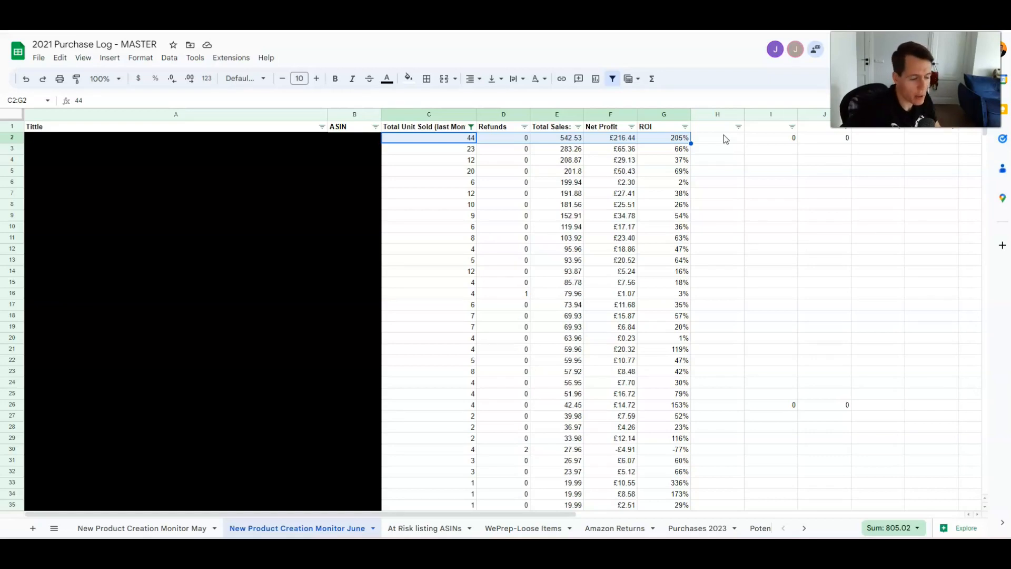
{"action": "left_click", "coordinate": [759, 151]}
{"action": "left_click", "coordinate": [760, 161]}
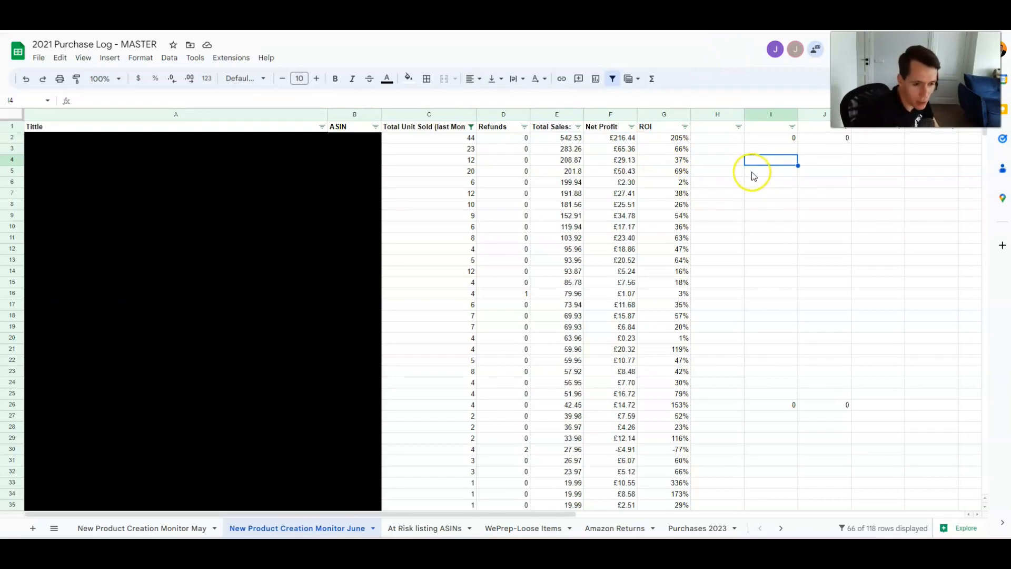
{"action": "left_click", "coordinate": [757, 170]}
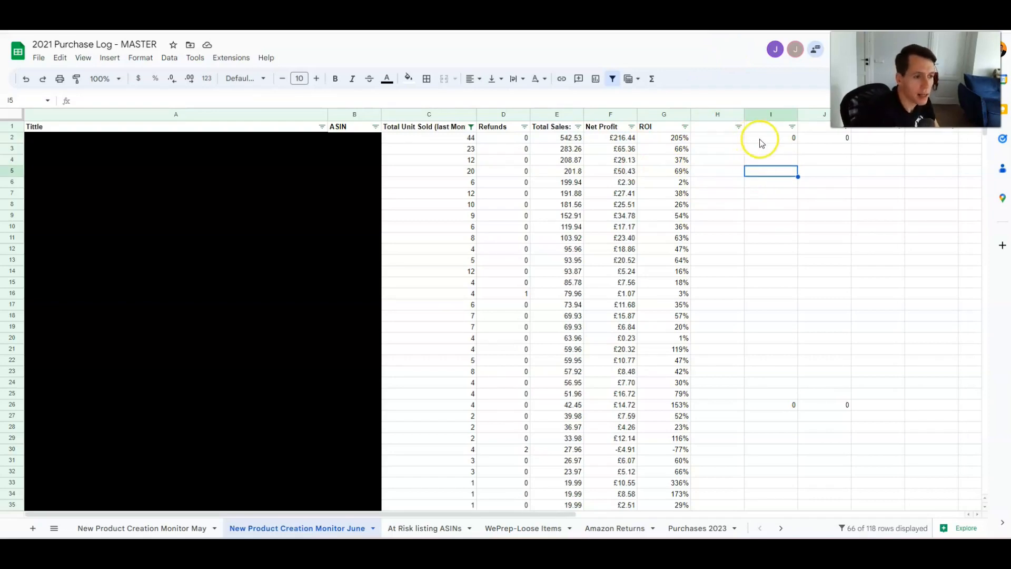
{"action": "left_click", "coordinate": [769, 153]}
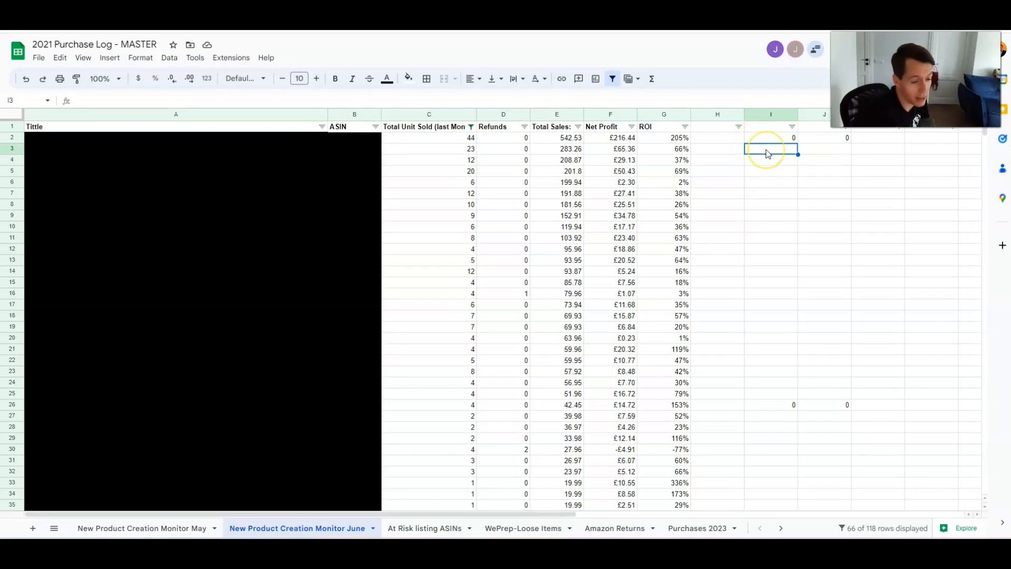